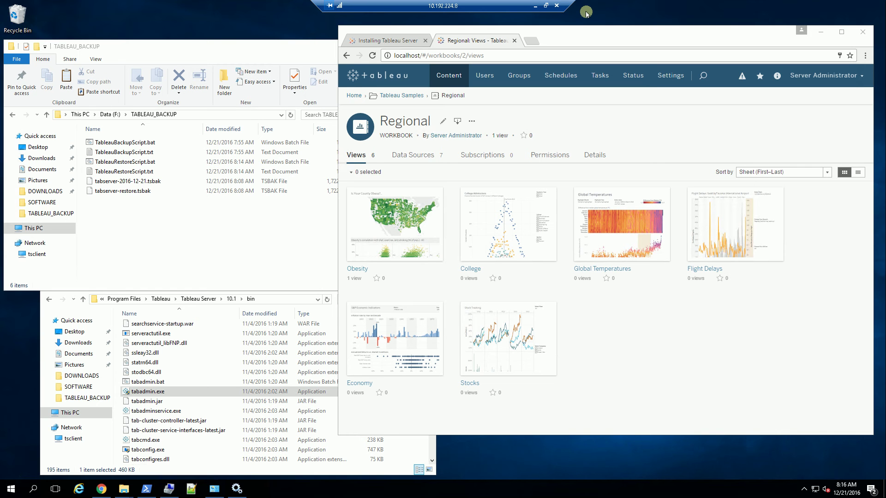
# Open TableauRestoreScript.txt from the TABLEAU_BACKUP folder in Notepad and move its window clear of the file list
pyautogui.click(180, 229)
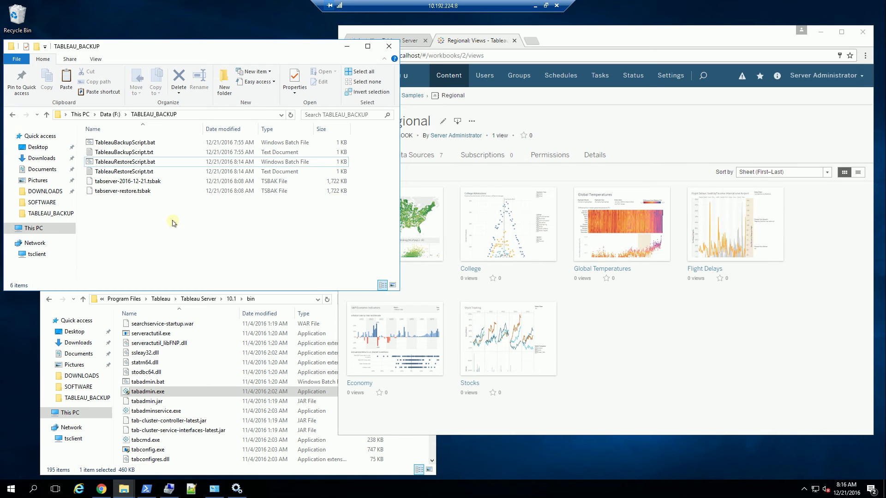
pyautogui.click(156, 182)
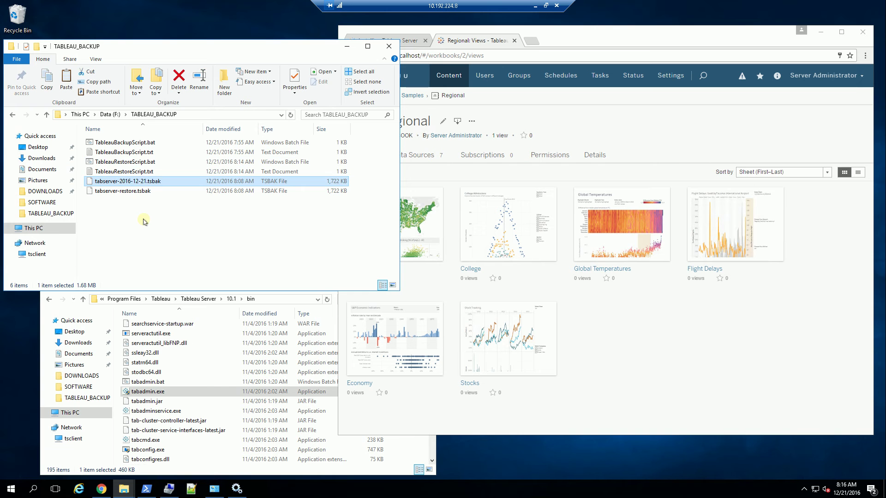
pyautogui.doubleClick(140, 174)
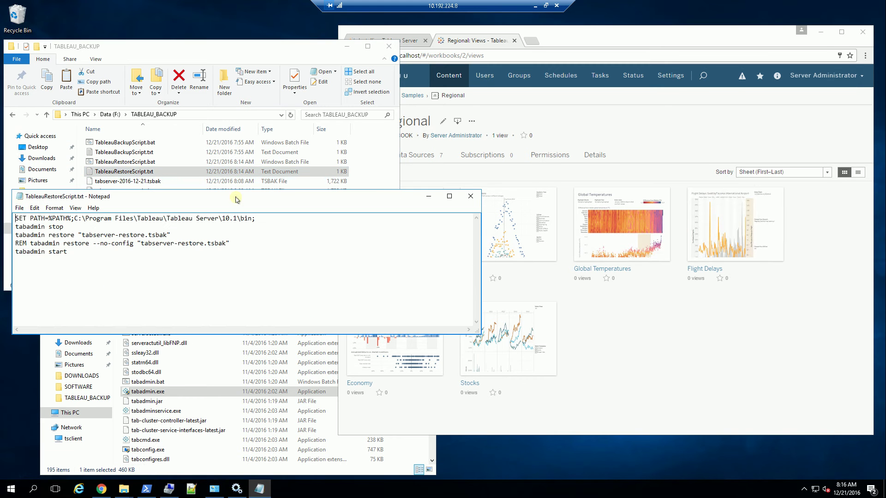
pyautogui.moveTo(235, 200); pyautogui.dragTo(503, 235)
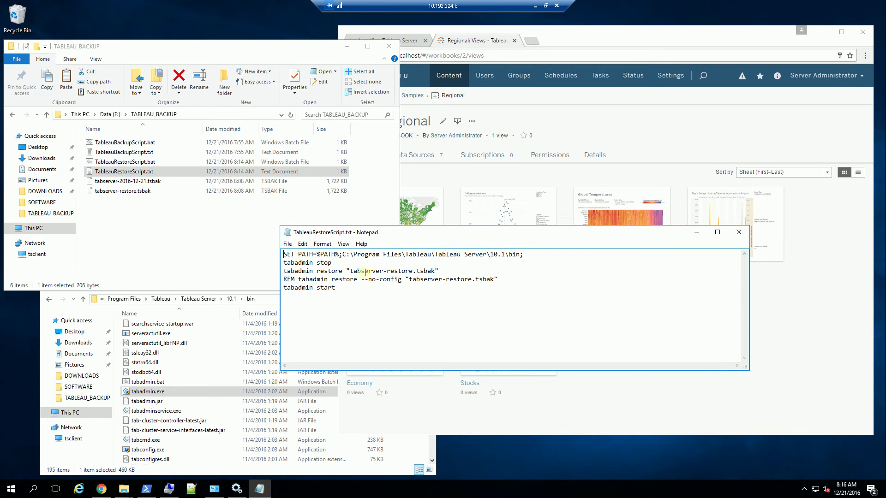
# Check the script's PATH entry and tabadmin command against the Tableau Server 10.1 bin folder containing tabadmin.exe
pyautogui.moveTo(343, 254); pyautogui.dragTo(520, 254)
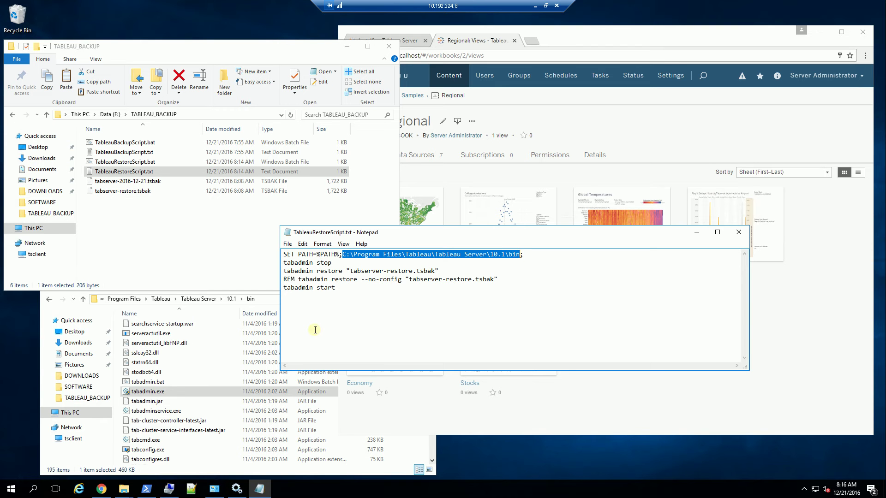
pyautogui.doubleClick(313, 265)
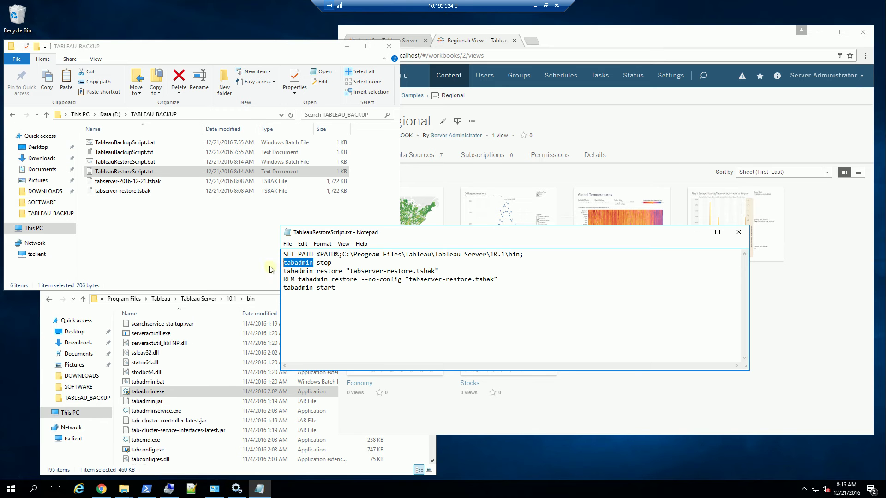
pyautogui.click(211, 394)
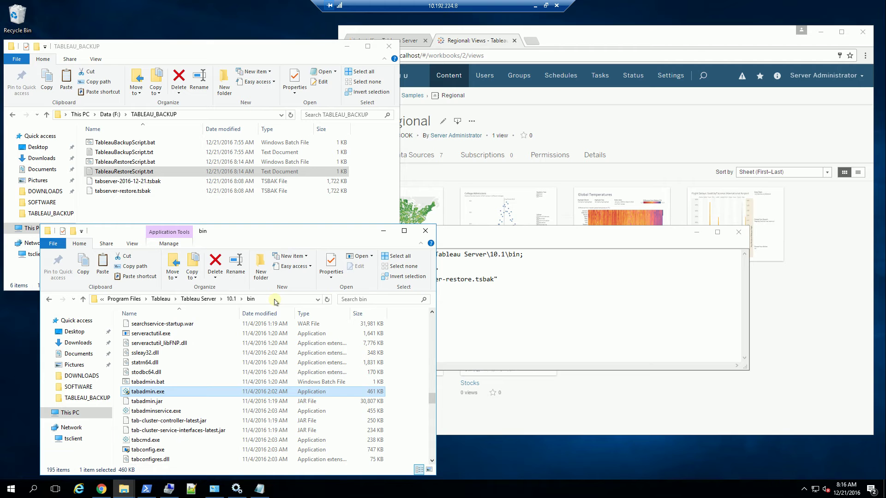
pyautogui.click(523, 285)
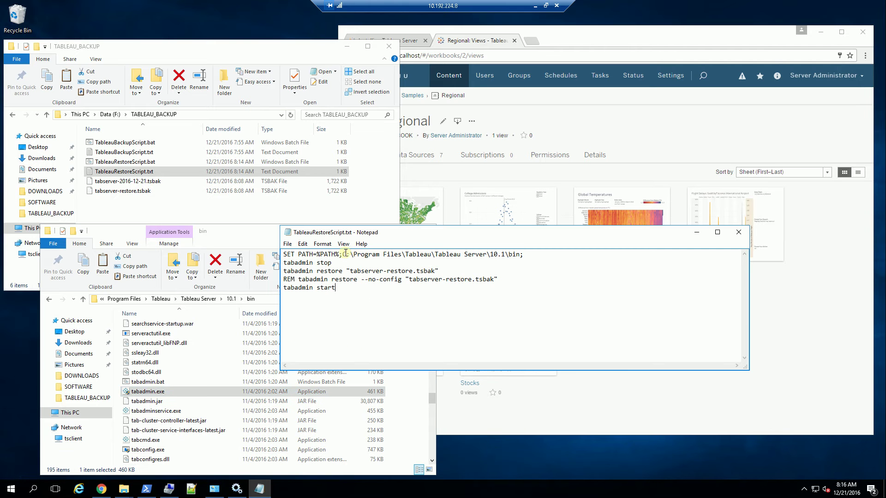
pyautogui.moveTo(343, 254); pyautogui.dragTo(522, 255)
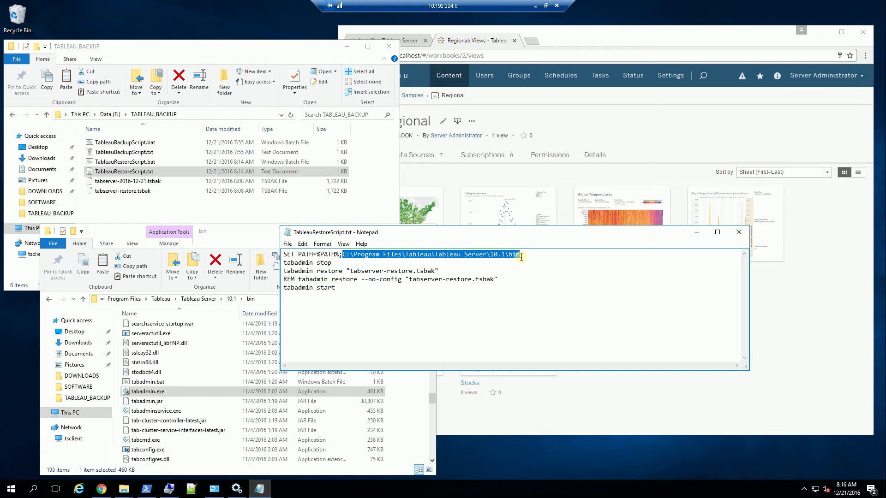
# Review the script's tabadmin stop line and match the restore line's file name to tabserver-restore.tsbak in the backup folder
pyautogui.click(335, 264)
pyautogui.moveTo(335, 264); pyautogui.dragTo(279, 263)
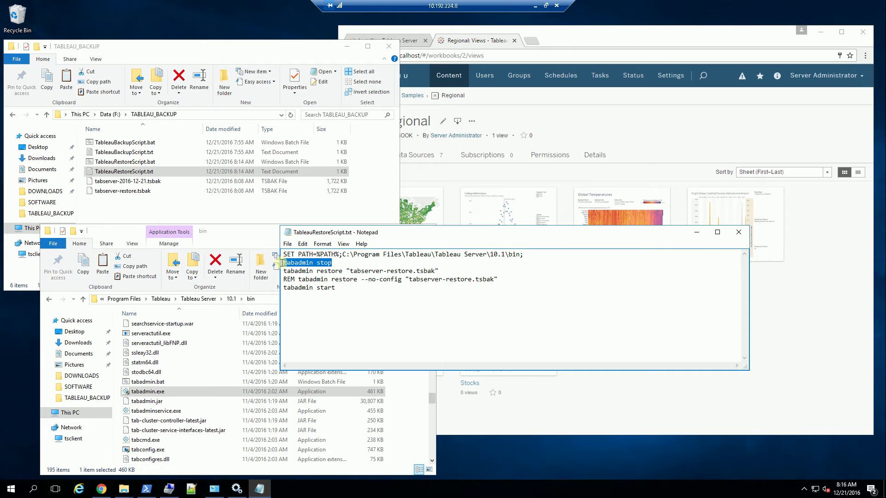
pyautogui.click(343, 286)
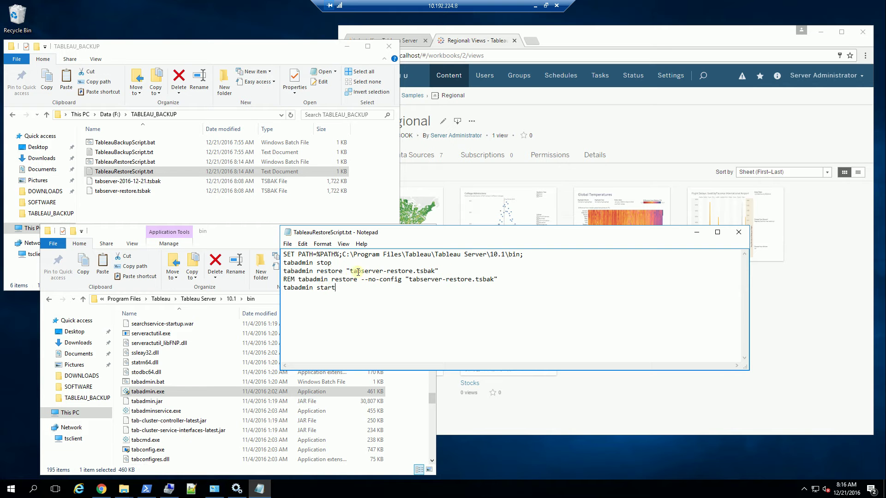
pyautogui.moveTo(350, 271); pyautogui.dragTo(432, 273)
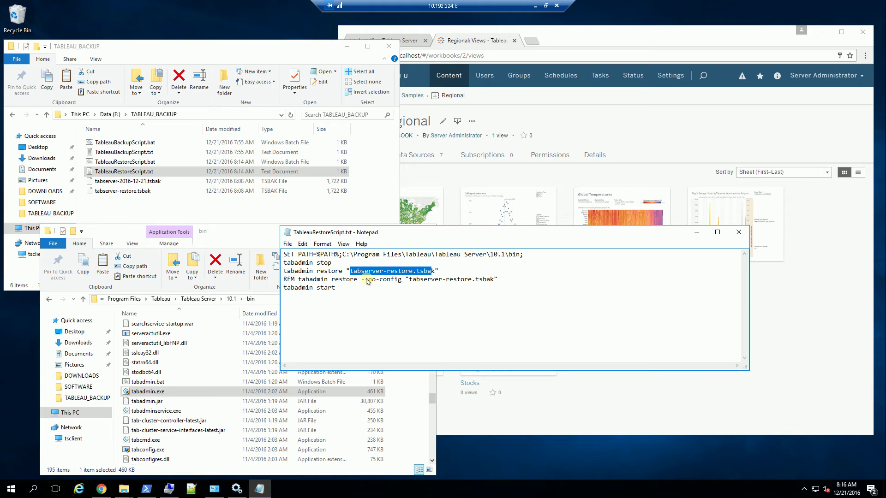
pyautogui.click(157, 204)
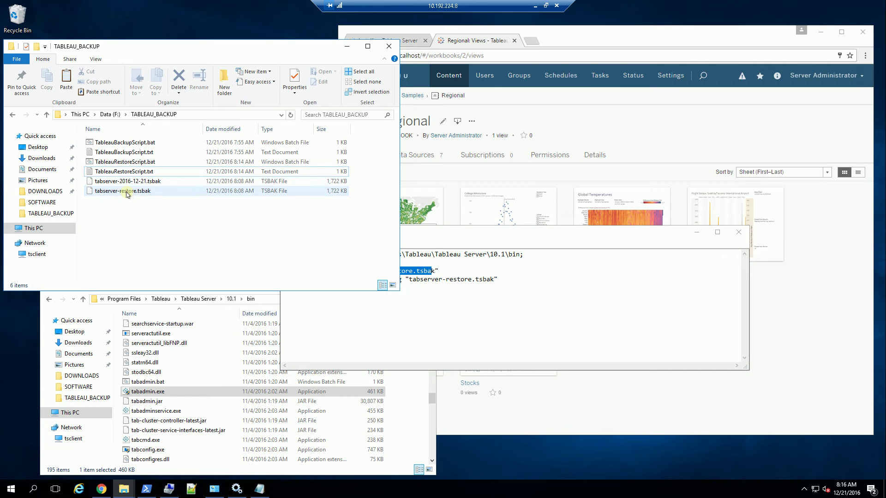
pyautogui.click(128, 191)
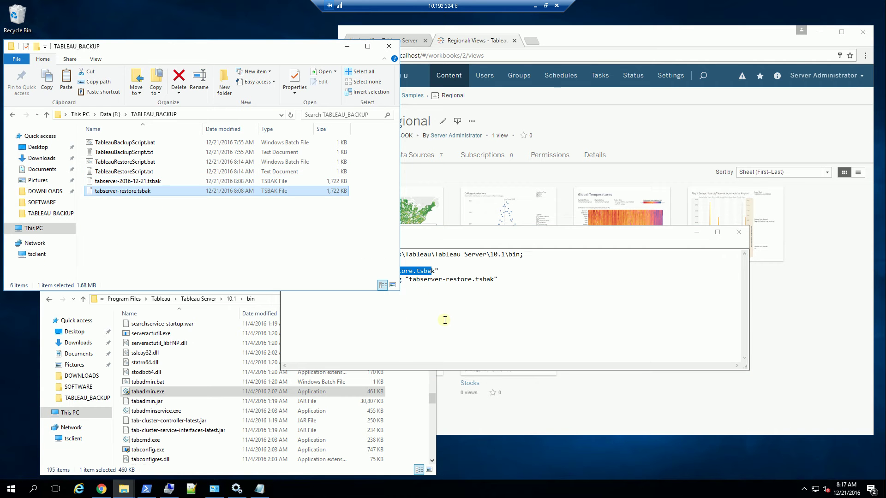
pyautogui.click(478, 326)
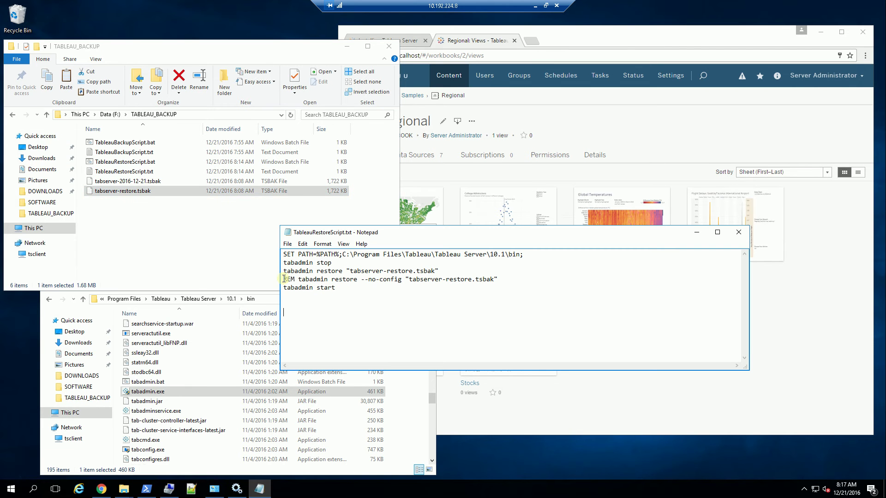
# Examine the commented-out --no-config option, the active tabadmin restore line and the tabadmin start line in the script
pyautogui.moveTo(361, 280); pyautogui.dragTo(472, 280)
pyautogui.click(359, 280)
pyautogui.moveTo(360, 280); pyautogui.dragTo(403, 280)
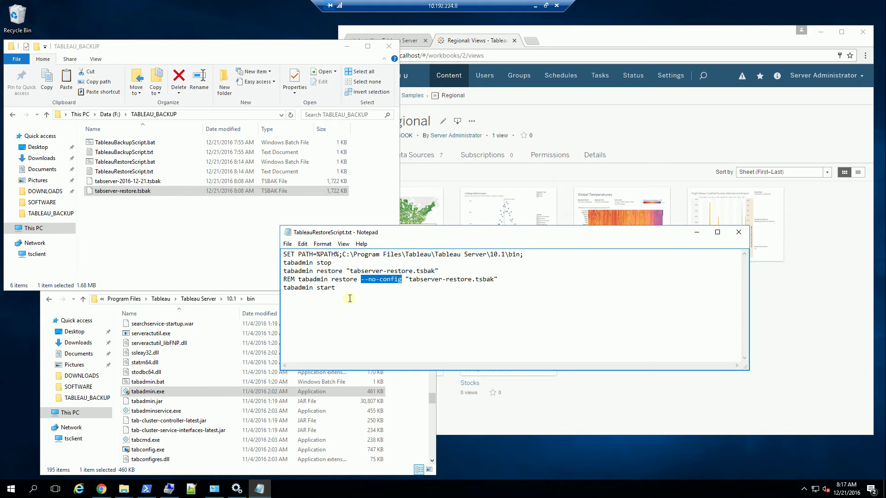
pyautogui.hotkey('ctrl', 'End')
pyautogui.moveTo(449, 272); pyautogui.dragTo(283, 271)
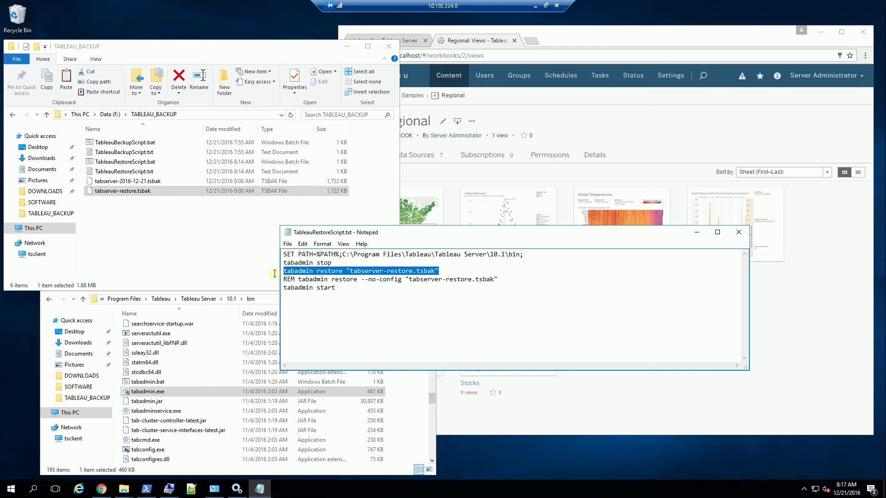
pyautogui.hotkey('ctrl', 'End')
pyautogui.press('Return')
pyautogui.moveTo(349, 289); pyautogui.dragTo(276, 288)
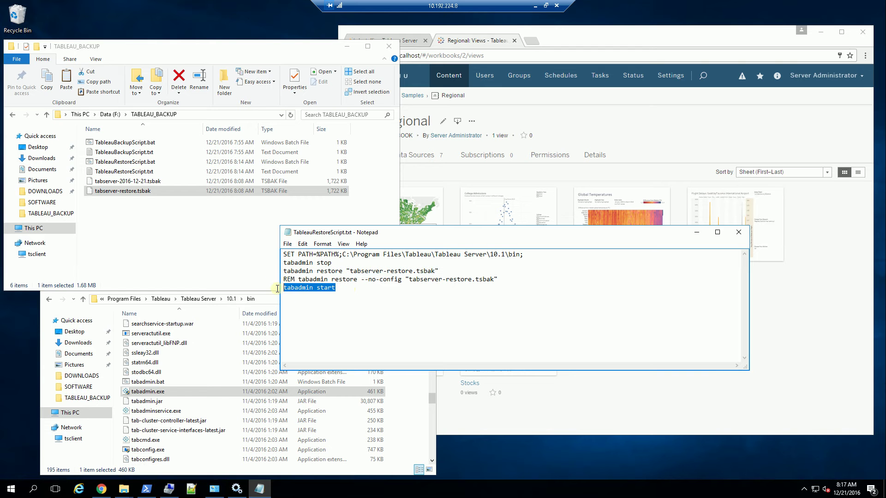
pyautogui.hotkey('ctrl', 'End')
pyautogui.press('Return')
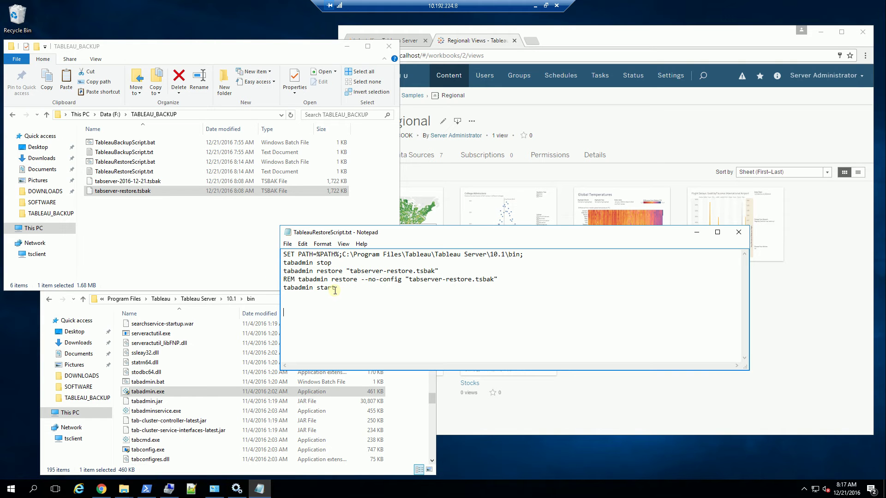
# Open TableauRestoreScript.bat in Notepad++ to review its commands, and close the editor again
pyautogui.click(741, 234)
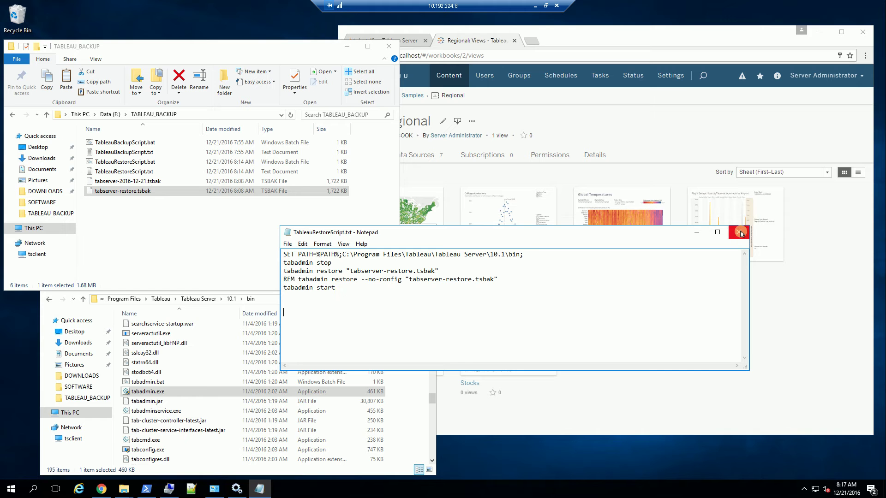
pyautogui.click(227, 230)
pyautogui.click(122, 164)
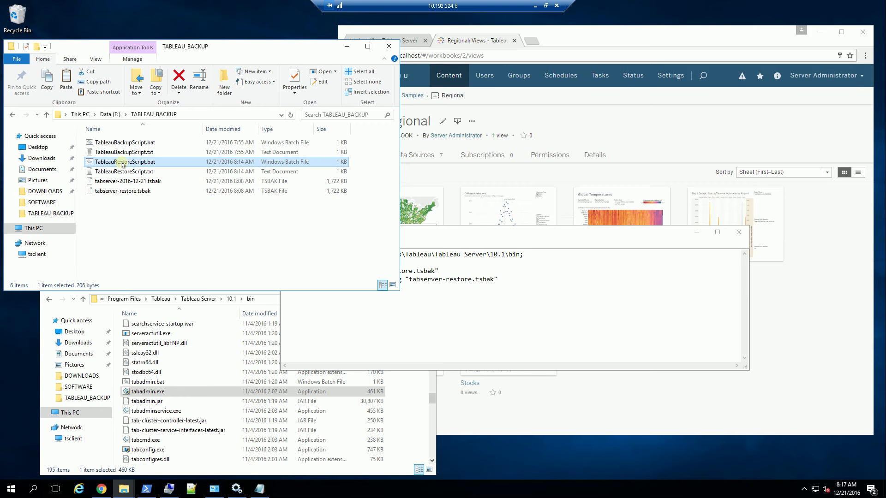
pyautogui.rightClick(123, 165)
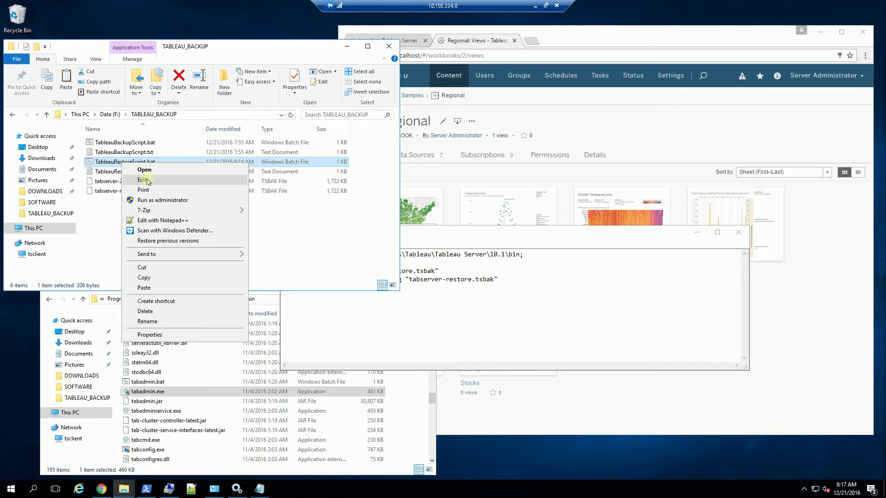
pyautogui.click(162, 220)
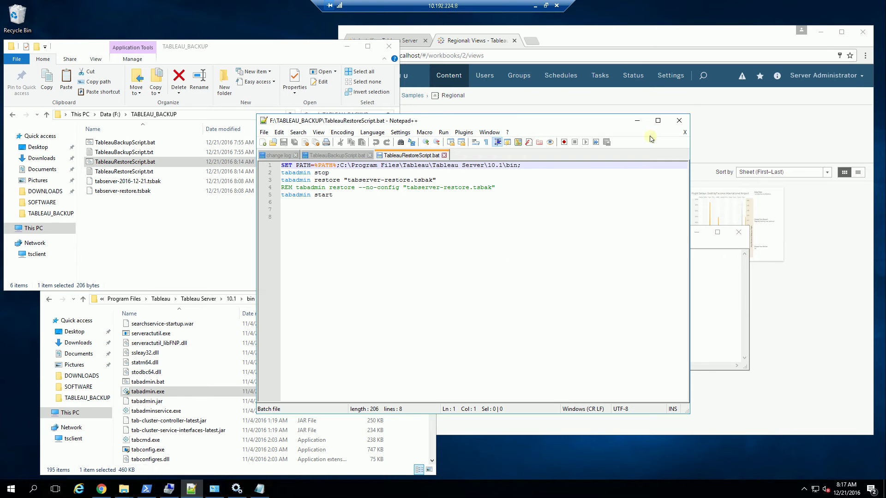
pyautogui.click(678, 122)
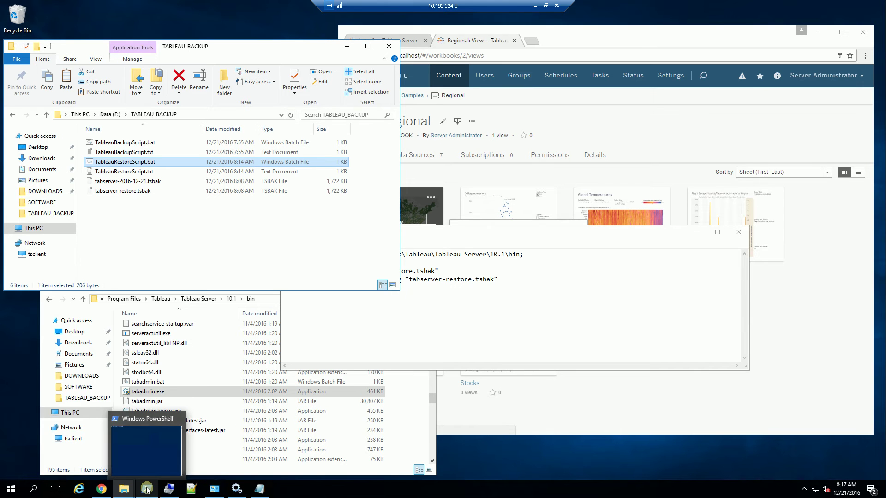
# Switch to Windows PowerShell, reposition its window and start a cmd session in F:\TABLEAU_BACKUP
pyautogui.click(147, 490)
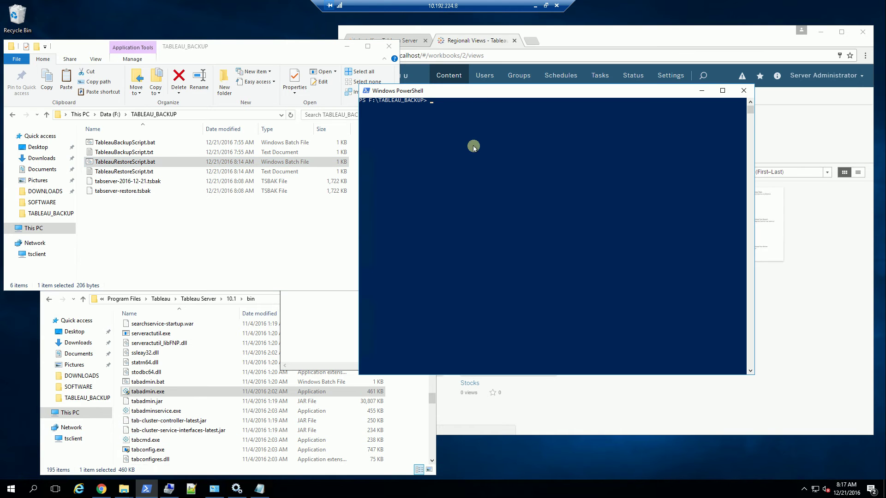
pyautogui.moveTo(481, 91); pyautogui.dragTo(479, 145)
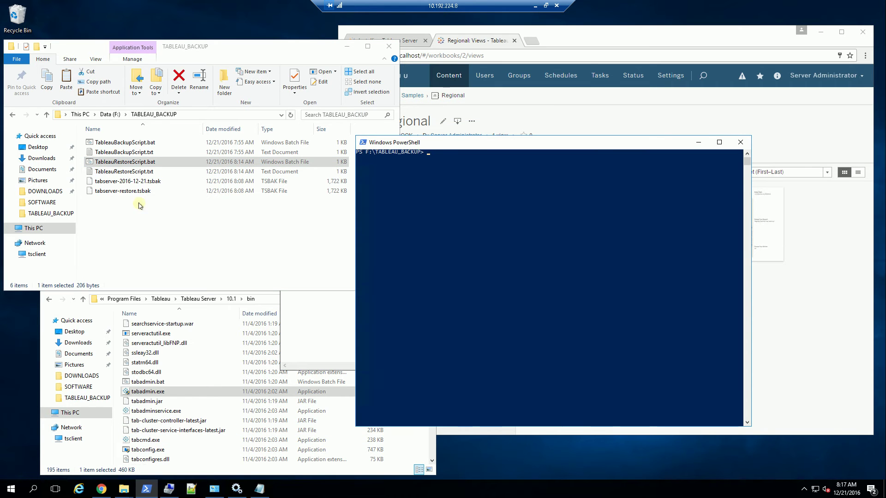
pyautogui.moveTo(470, 145); pyautogui.dragTo(475, 165)
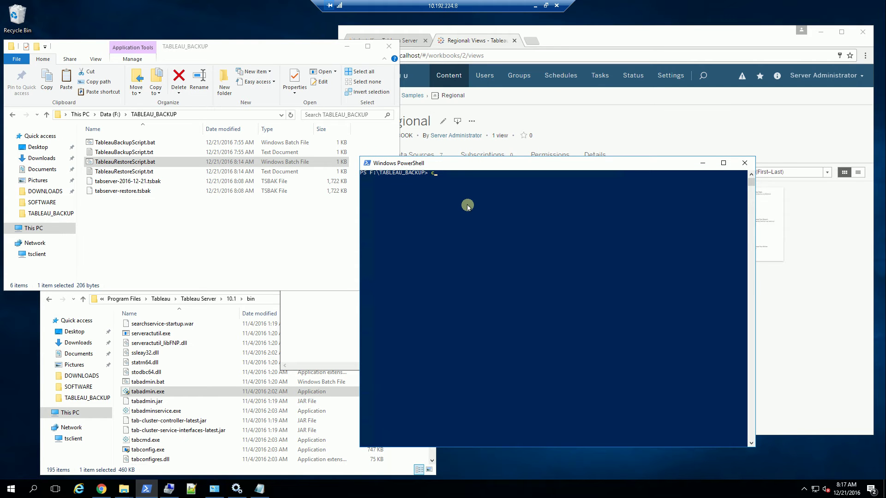
pyautogui.write('cmd')
pyautogui.press('Return')
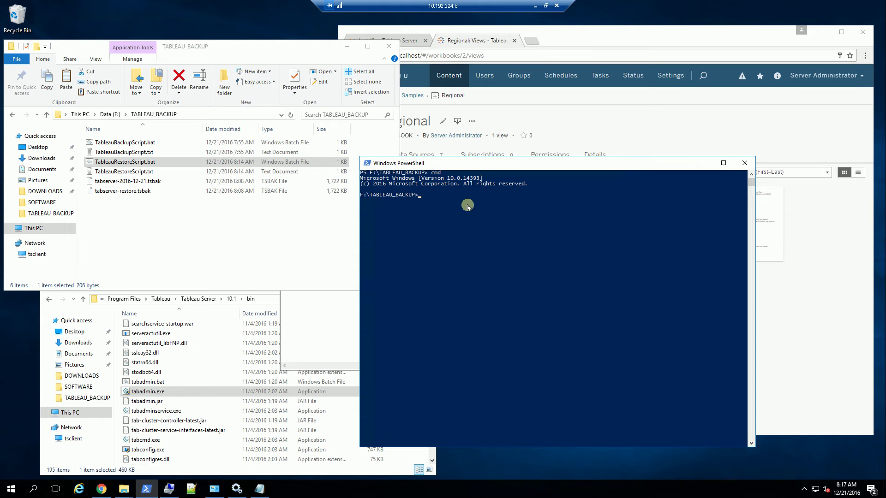
# Run TableauRestoreScript.bat, allow Tableau Software to make changes, and move the tabadmin window off the PowerShell output
pyautogui.write('tab')
pyautogui.press('Tab')
pyautogui.press('Tab')
pyautogui.press('Return')
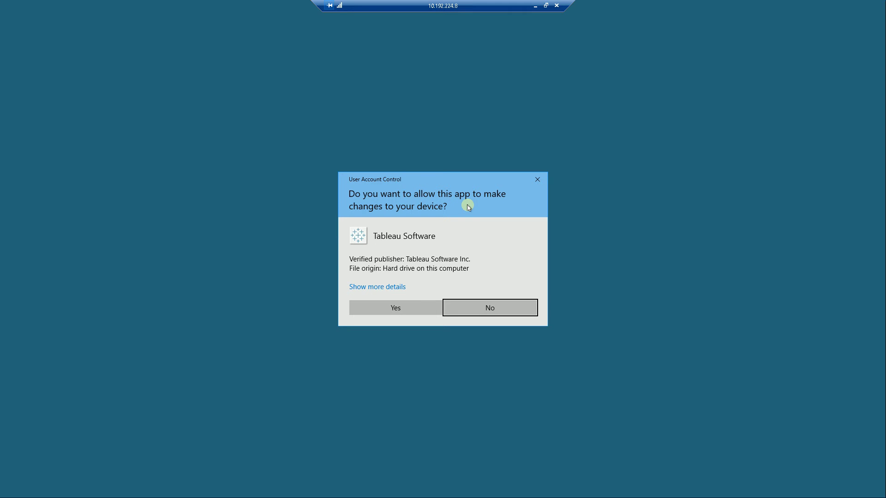
pyautogui.click(395, 309)
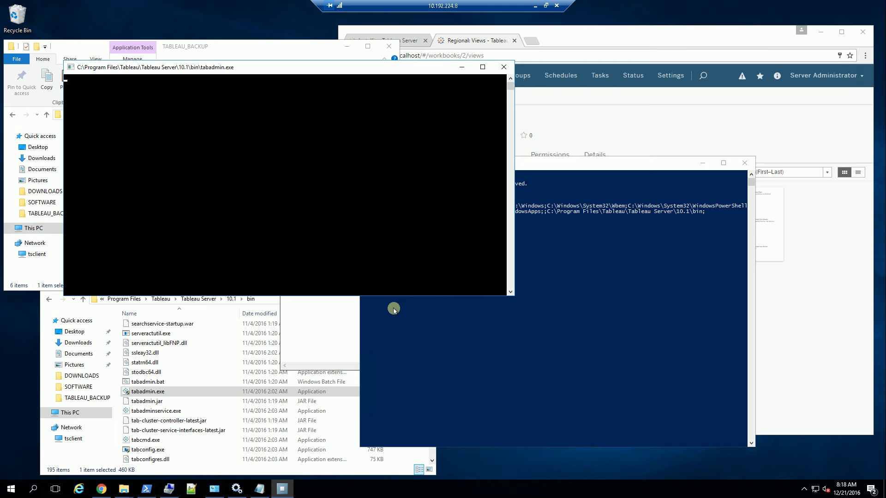
pyautogui.moveTo(364, 73); pyautogui.dragTo(708, 239)
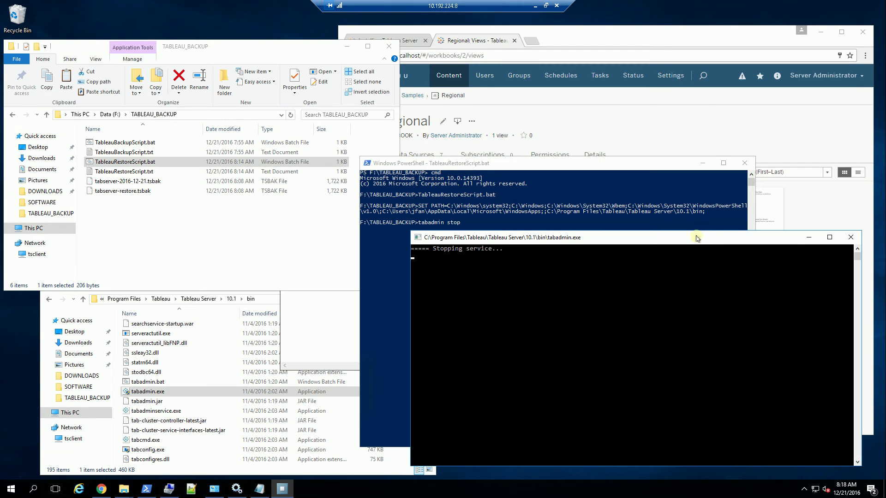
# Bring the restore script text to the front, move it above the consoles and examine its --no-config option
pyautogui.click(332, 317)
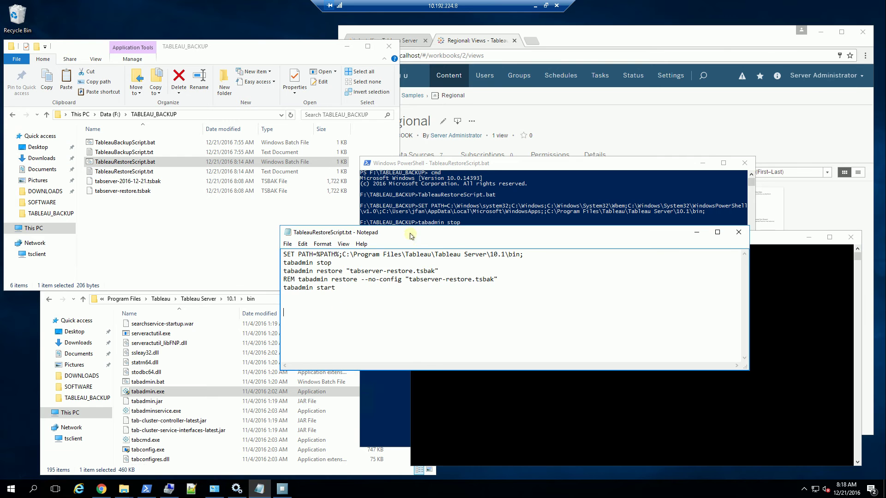
pyautogui.moveTo(410, 237); pyautogui.dragTo(521, 30)
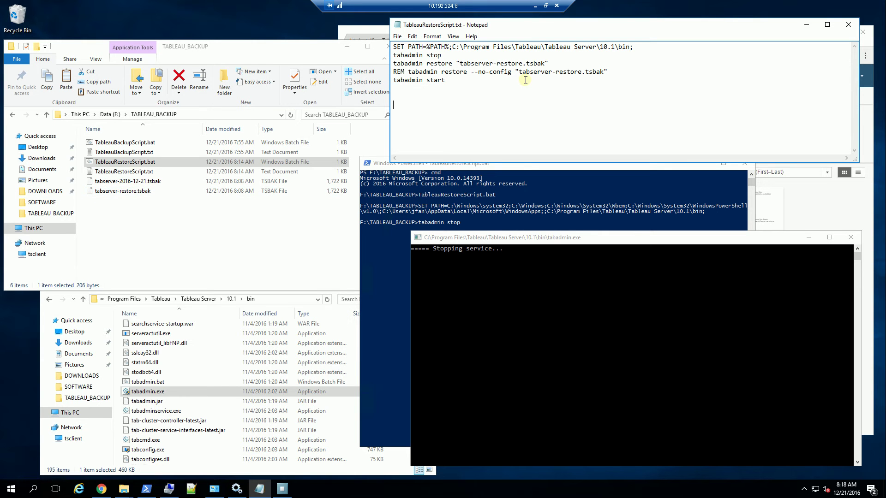
pyautogui.moveTo(470, 72); pyautogui.dragTo(516, 72)
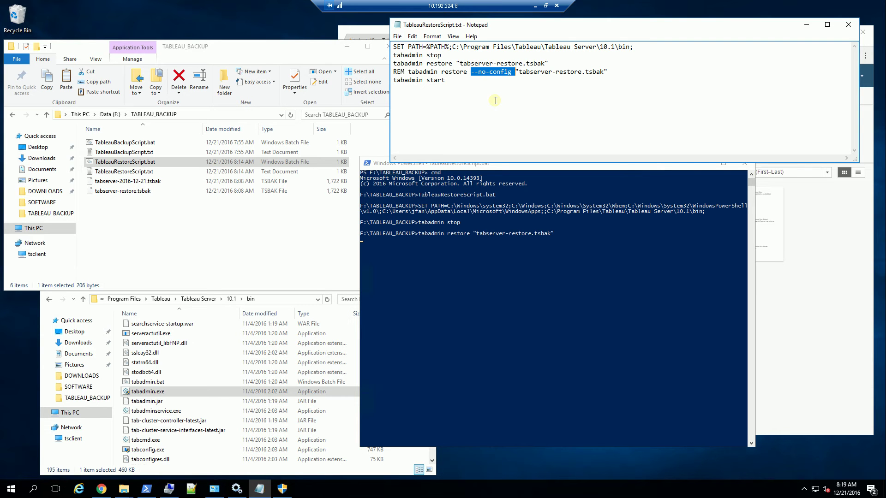
# Allow Tableau Software to make changes for the restore, move the tabadmin window below the script text, and enter the requested account password
pyautogui.click(289, 485)
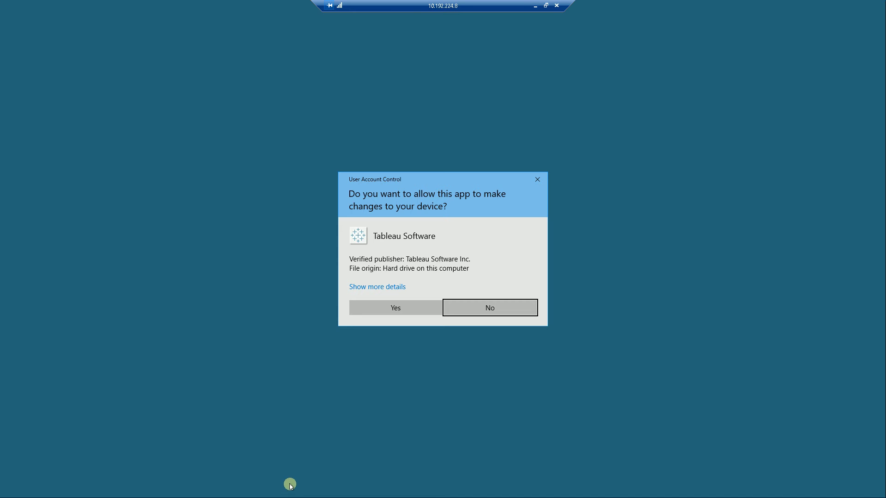
pyautogui.click(395, 308)
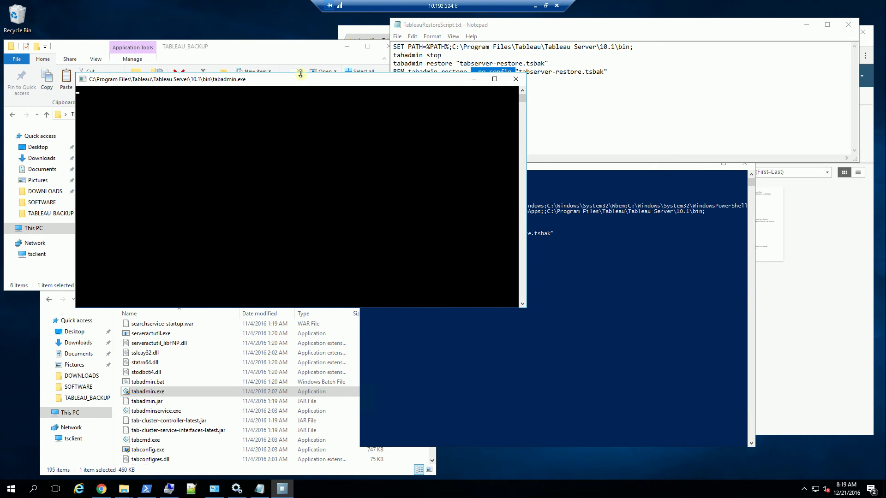
pyautogui.moveTo(297, 81); pyautogui.dragTo(626, 247)
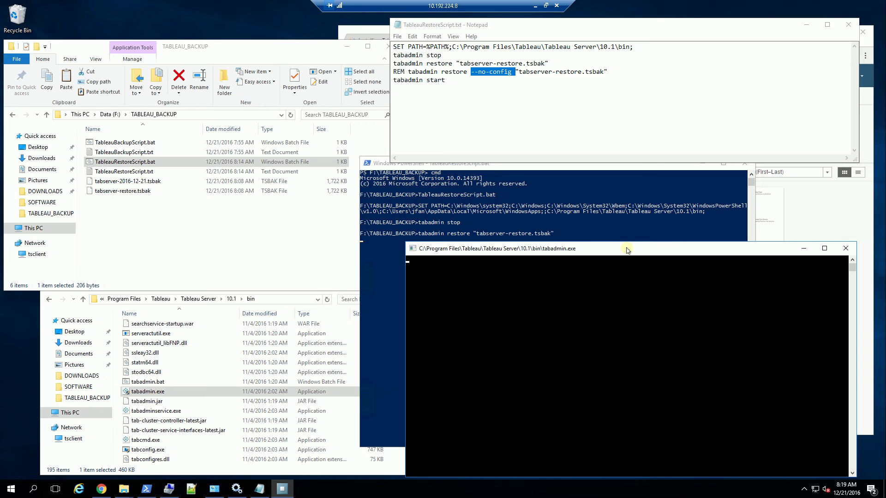
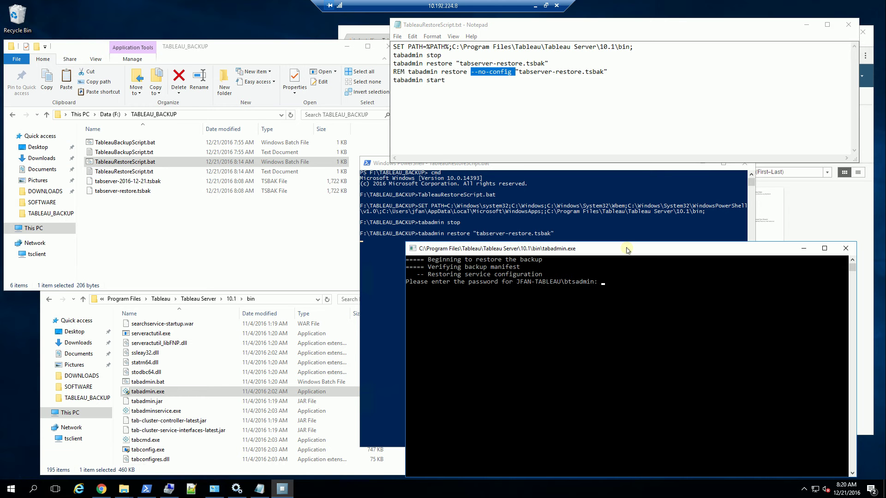
pyautogui.press('Return')
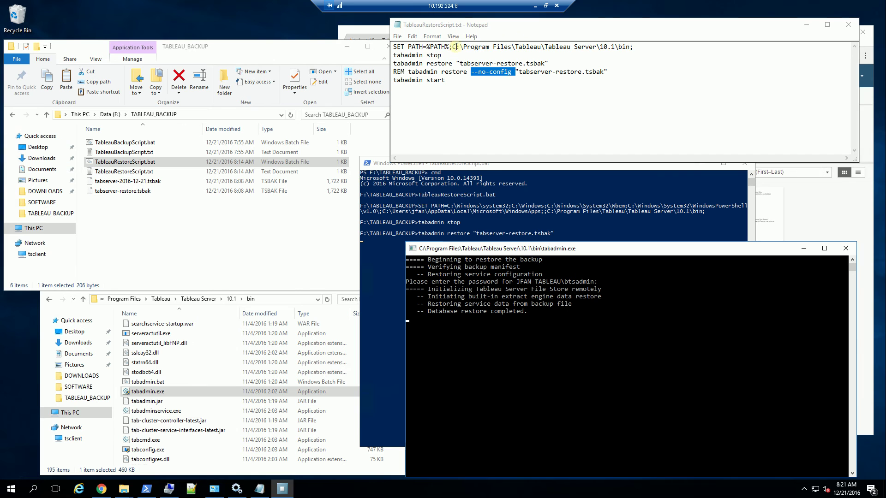
# Highlight the Tableau Server 10.1 bin path in the restore script text, and bring up and minimize the Tableau Server browser window
pyautogui.moveTo(454, 46); pyautogui.dragTo(628, 47)
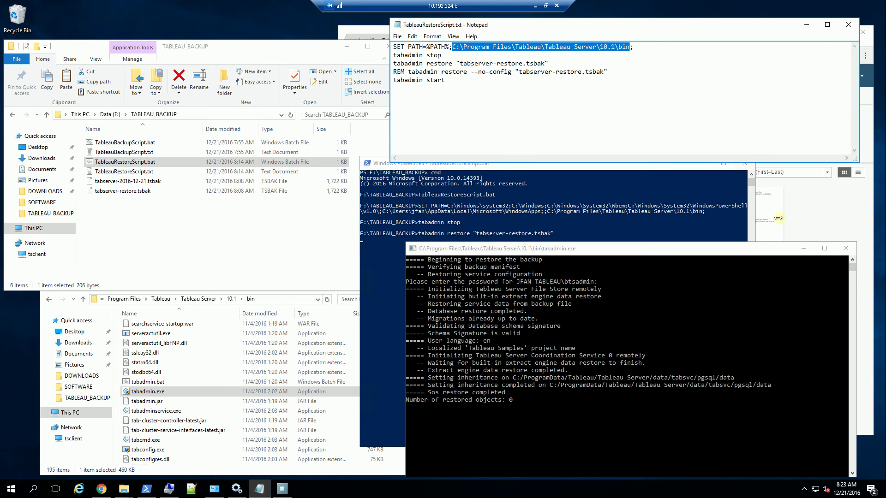
pyautogui.click(818, 211)
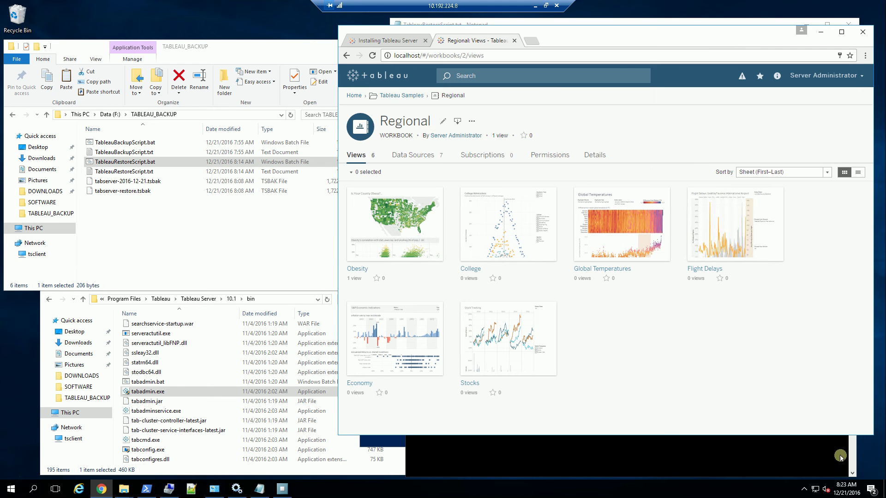
pyautogui.click(820, 31)
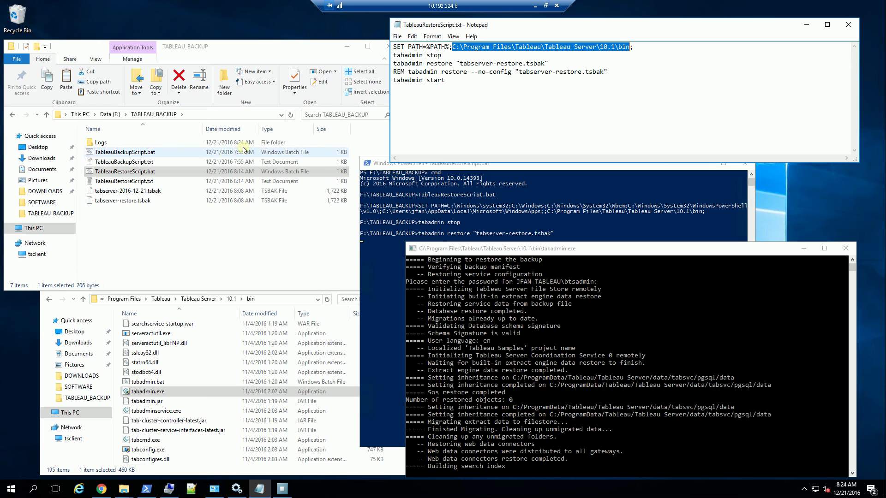
# Check the contents of the Logs folder in TABLEAU_BACKUP repeatedly during the restore, and return to TABLEAU_BACKUP
pyautogui.doubleClick(217, 145)
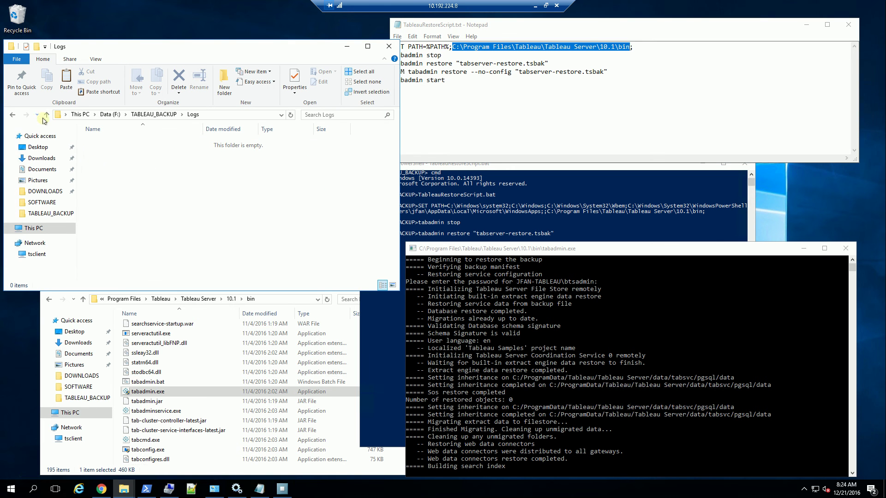
pyautogui.click(165, 115)
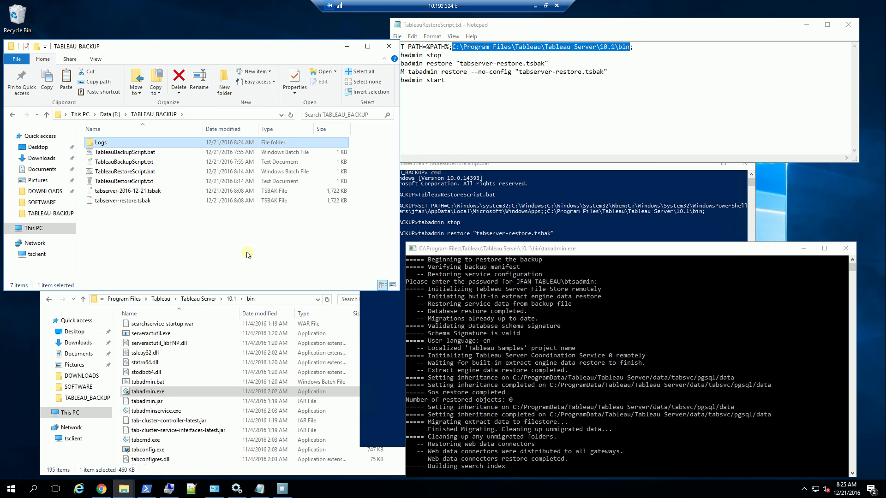
pyautogui.doubleClick(213, 143)
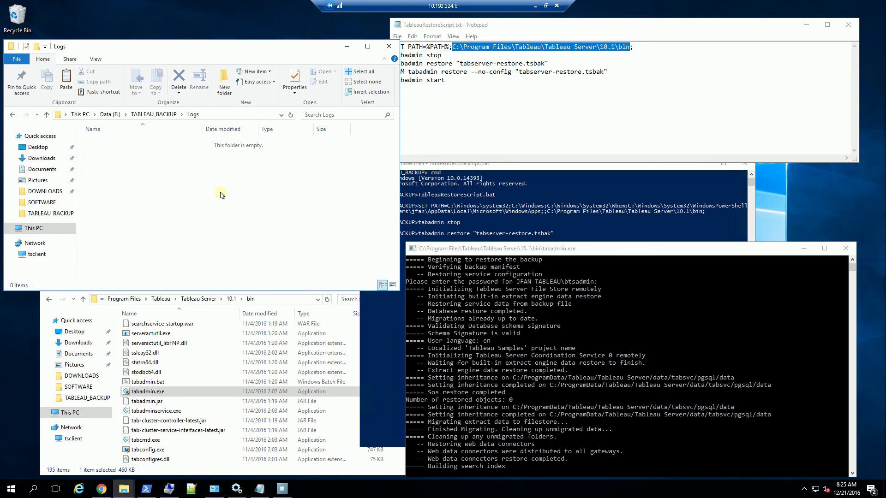
pyautogui.click(152, 116)
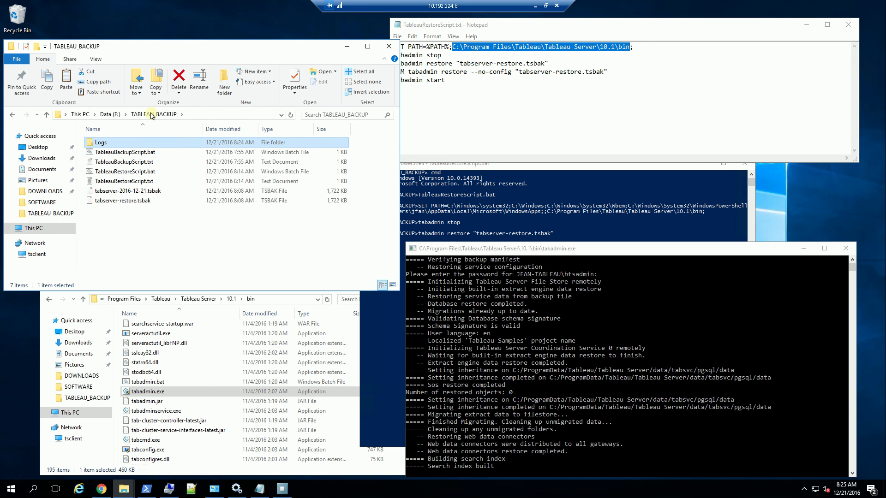
pyautogui.doubleClick(137, 143)
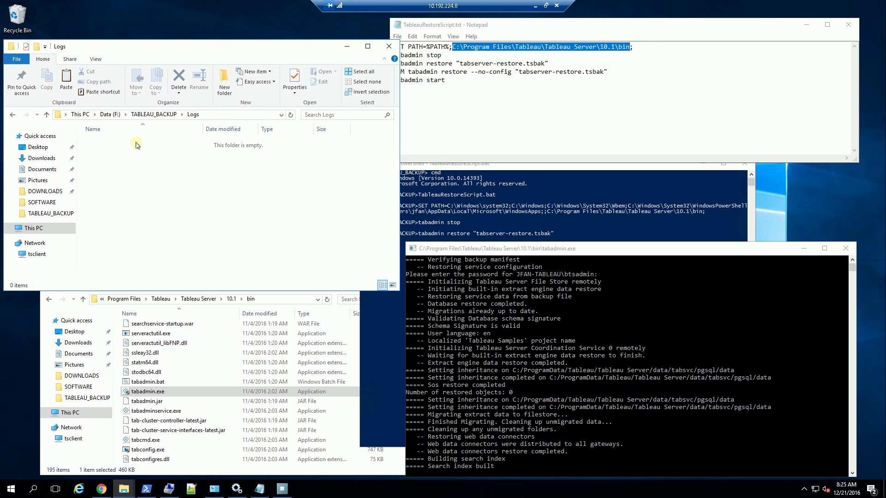
pyautogui.click(12, 115)
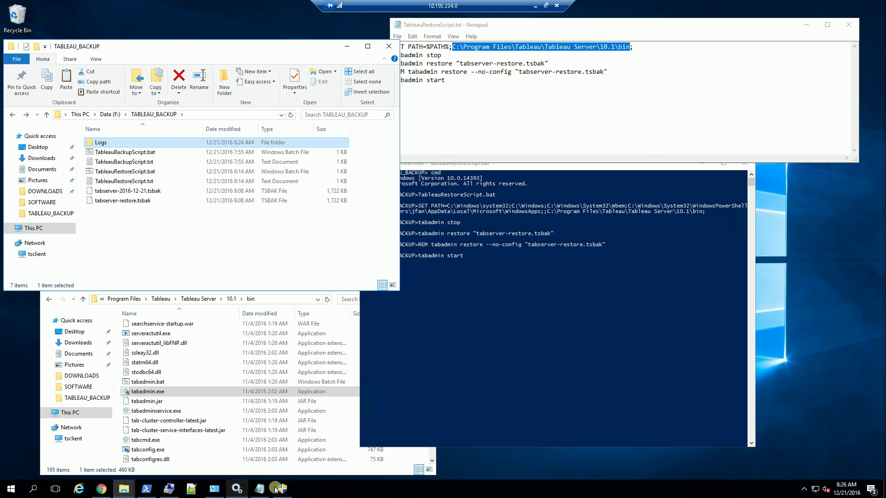
# Allow Tableau Software to make changes for the tabadmin start command, and move its console window off the File Explorer windows
pyautogui.click(291, 485)
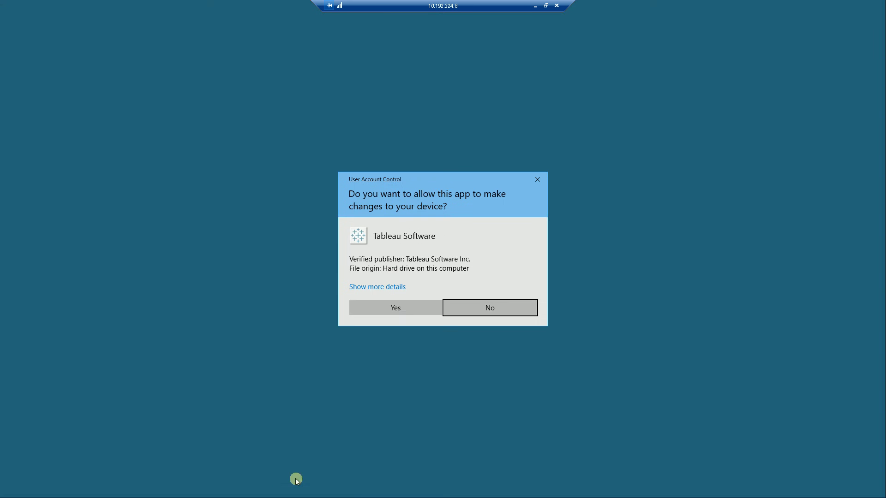
pyautogui.click(395, 308)
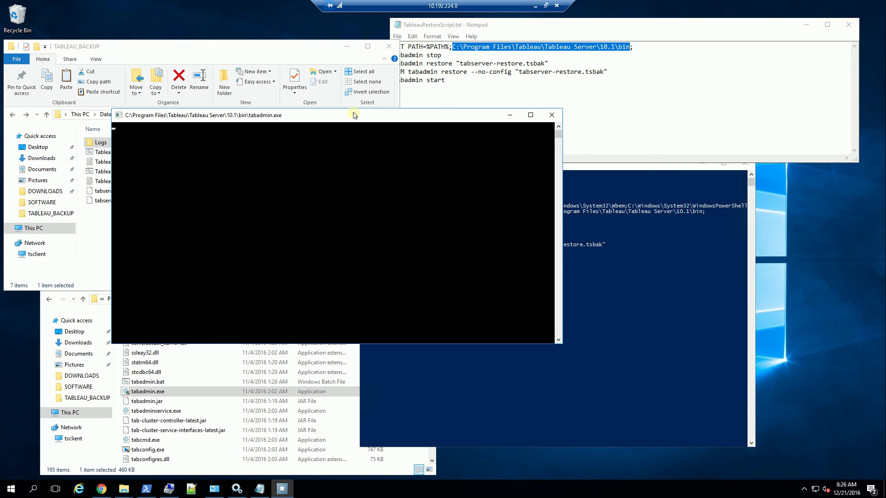
pyautogui.moveTo(355, 114); pyautogui.dragTo(658, 237)
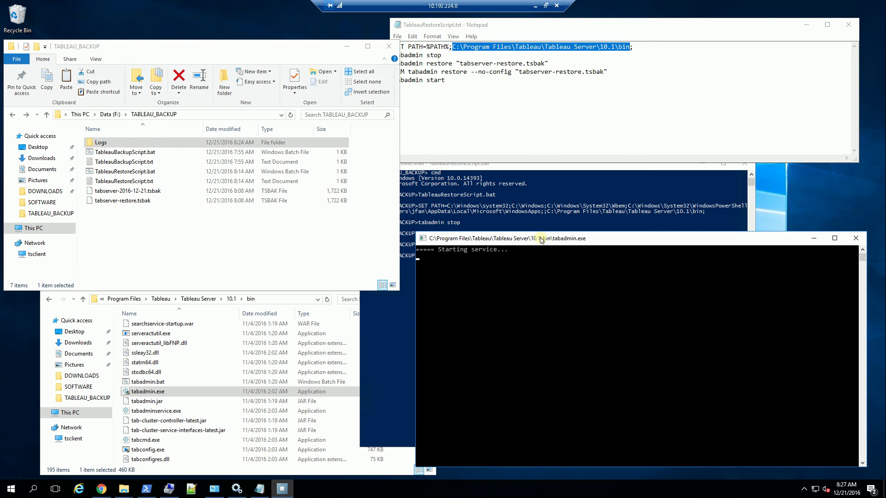
# Recheck the Logs folder in TABLEAU_BACKUP, and switch to the Services window to refresh its service list
pyautogui.doubleClick(91, 141)
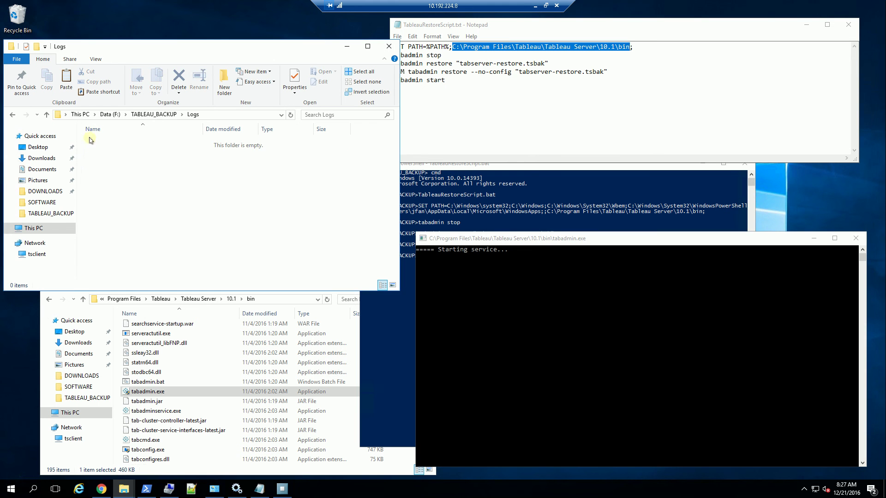
pyautogui.click(11, 116)
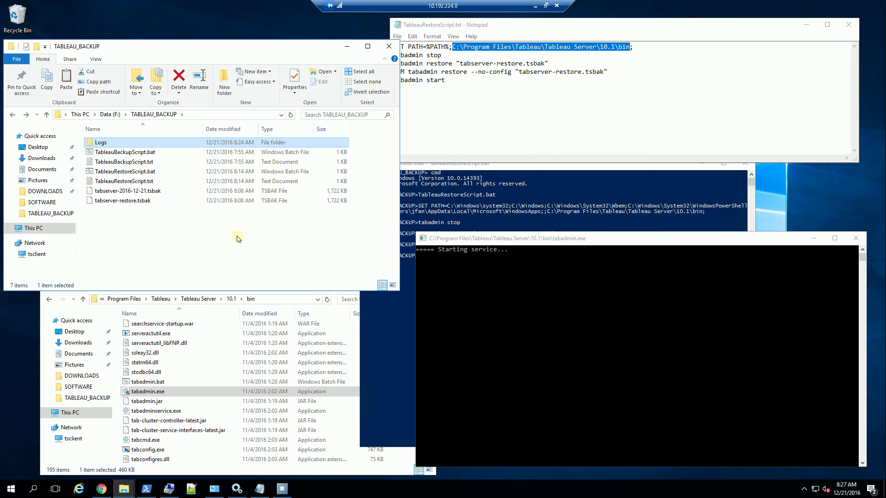
pyautogui.click(235, 489)
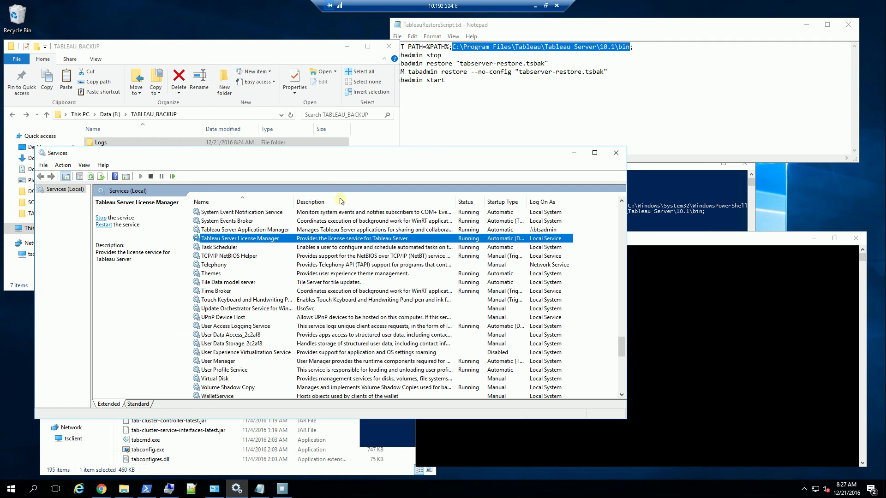
pyautogui.rightClick(577, 289)
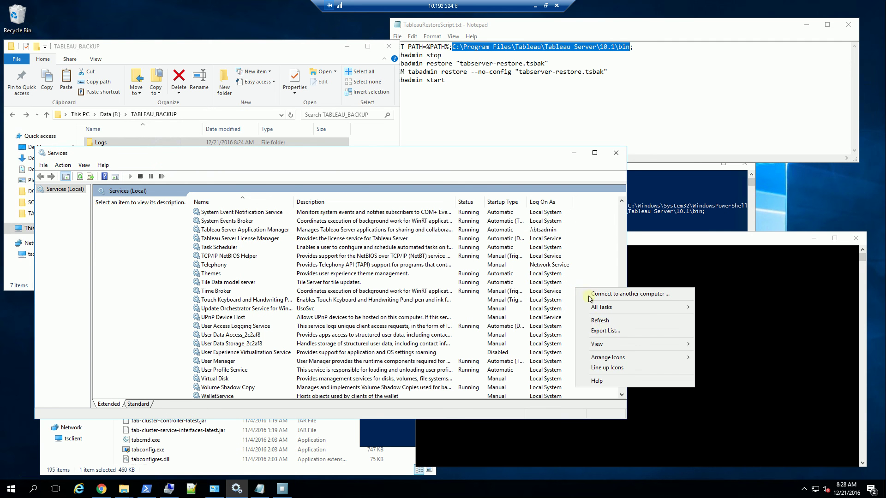
pyautogui.click(599, 320)
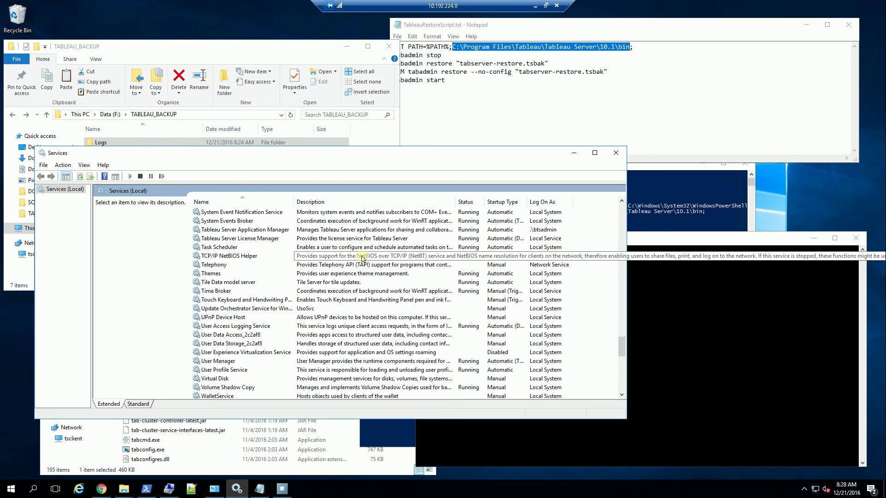
# Compare the tabadmin console with Services, refresh the list again to examine Tableau Server Application Manager, and minimize Services
pyautogui.click(647, 241)
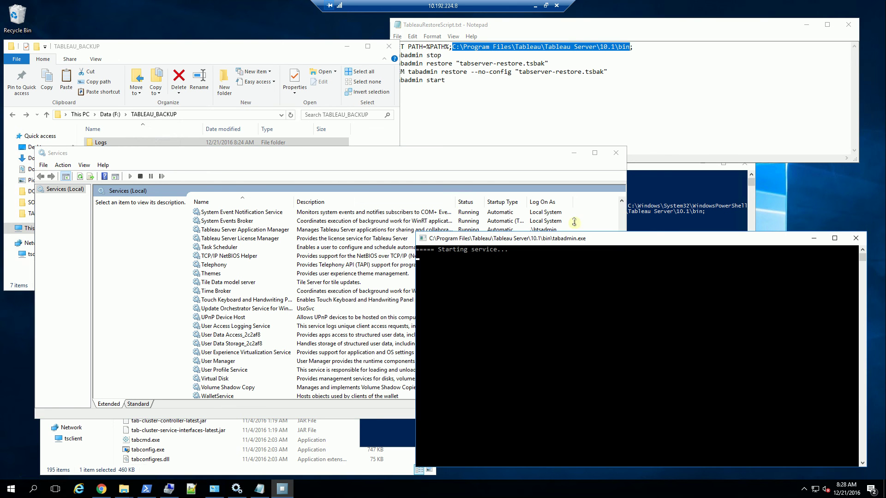
pyautogui.click(391, 158)
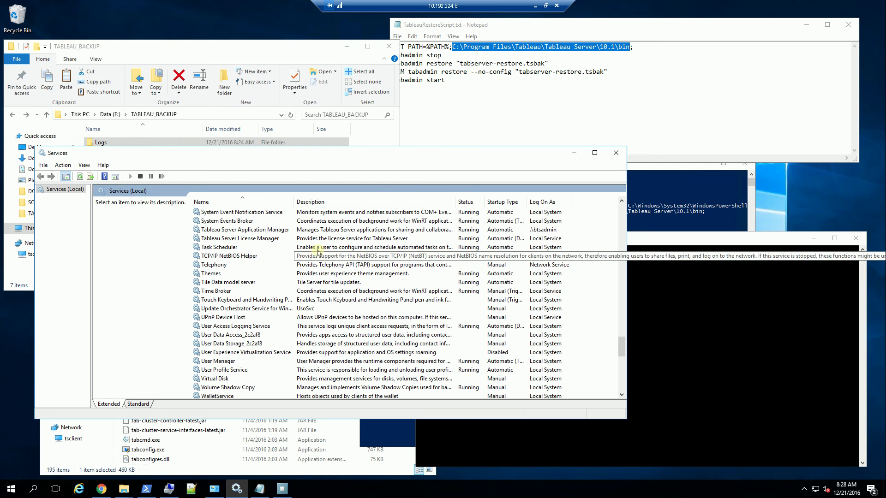
pyautogui.rightClick(571, 283)
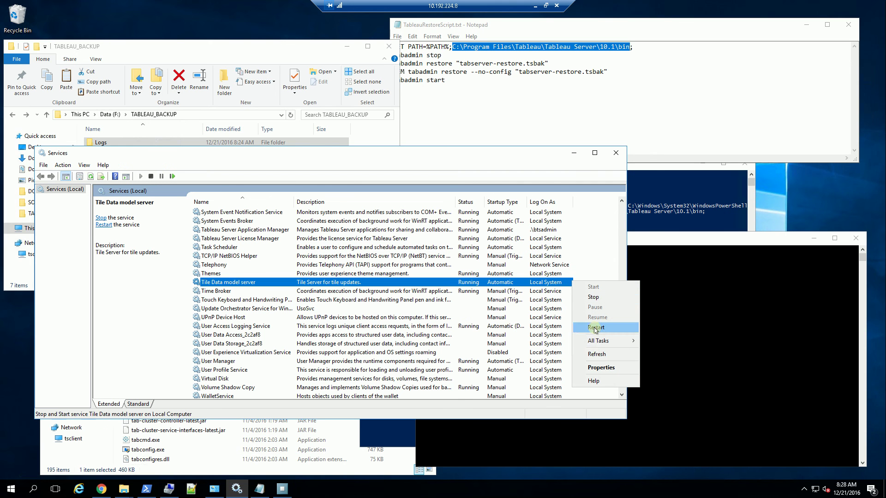
pyautogui.click(592, 355)
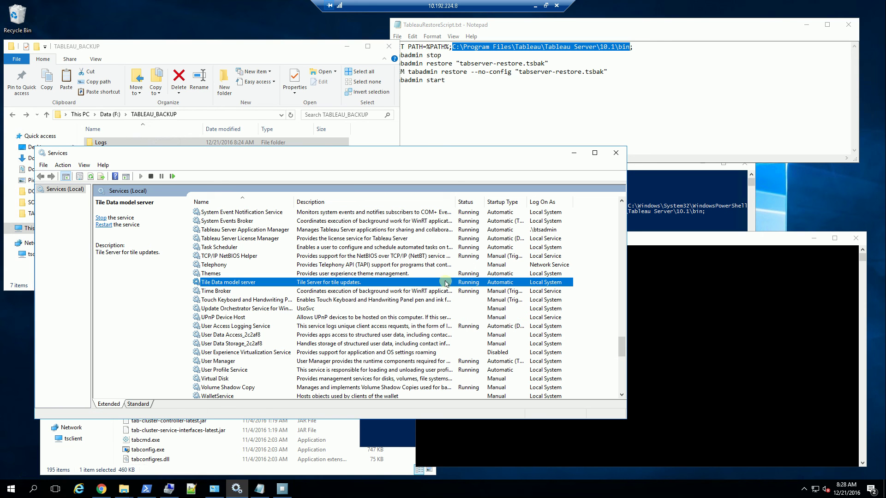
pyautogui.click(442, 230)
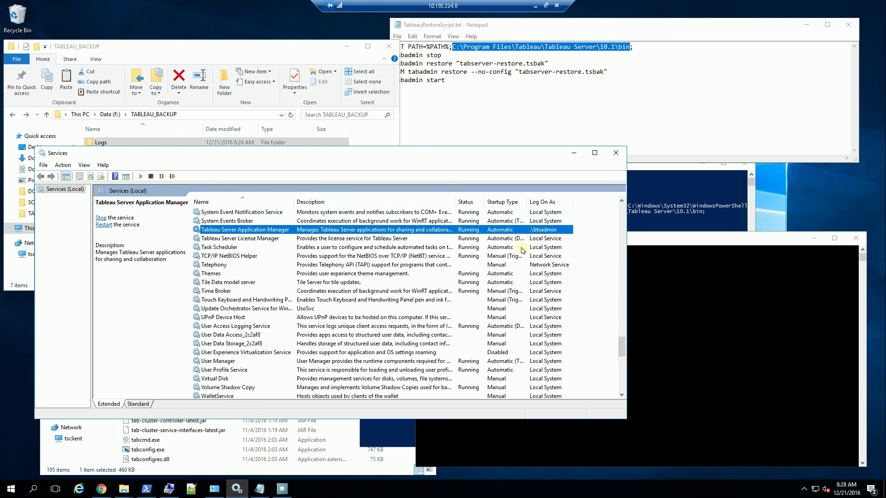
pyautogui.click(664, 240)
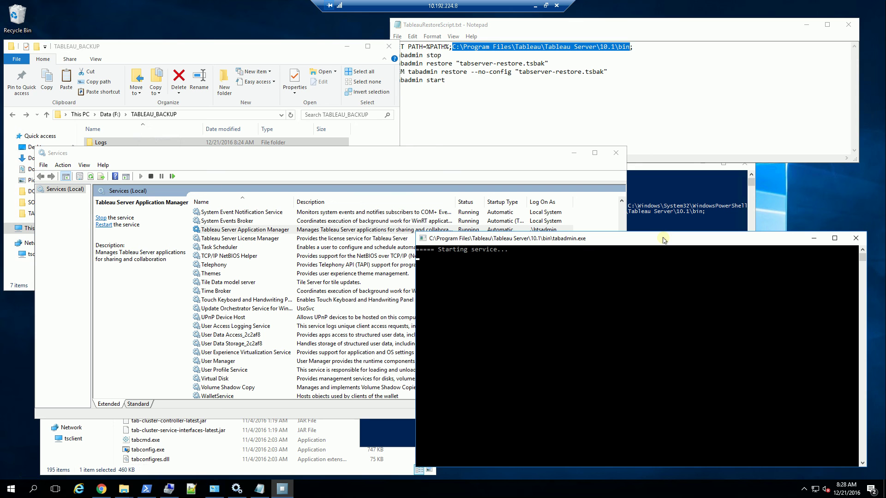
pyautogui.click(574, 153)
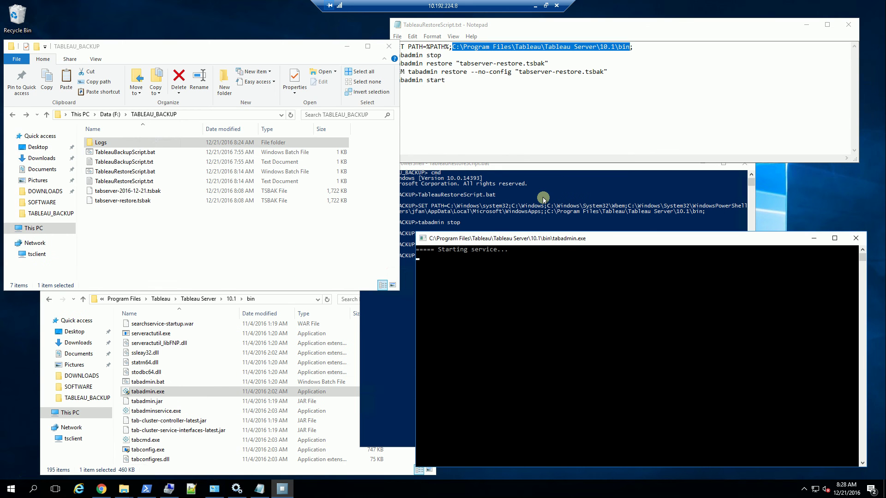
# Review the restore script text and its PowerShell output, and bring the tabadmin console back to the front
pyautogui.moveTo(235, 490)
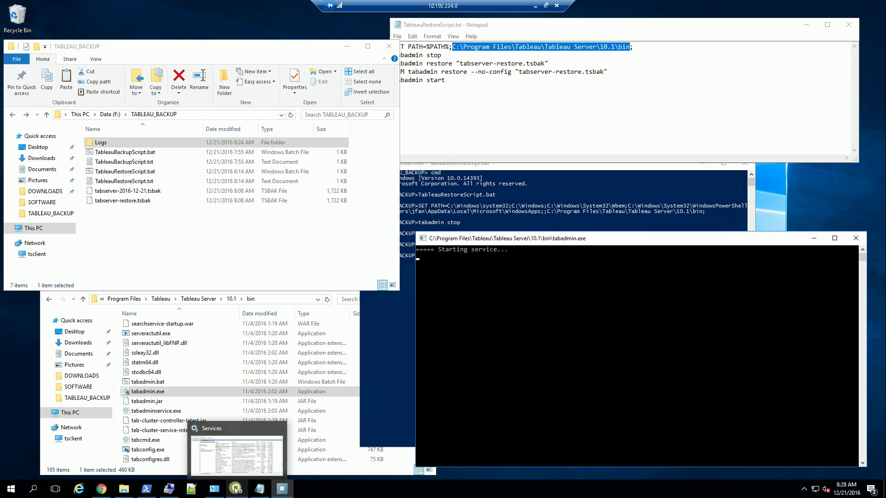
pyautogui.click(524, 163)
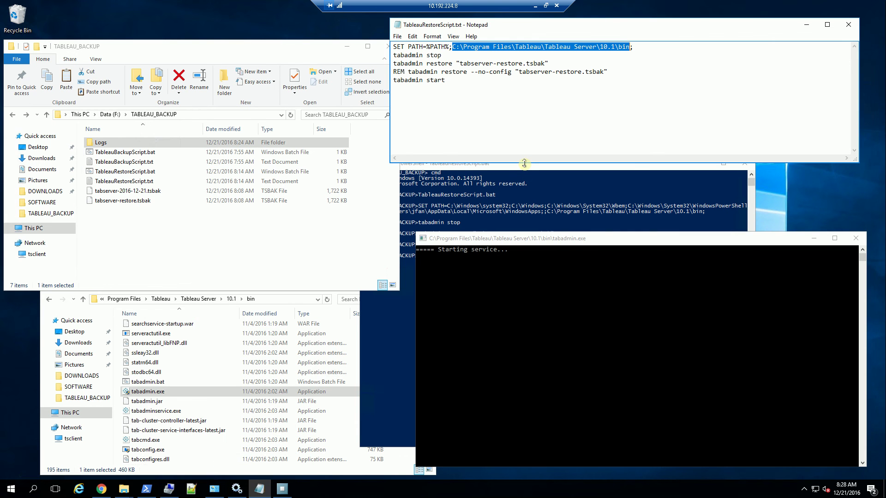
pyautogui.click(523, 169)
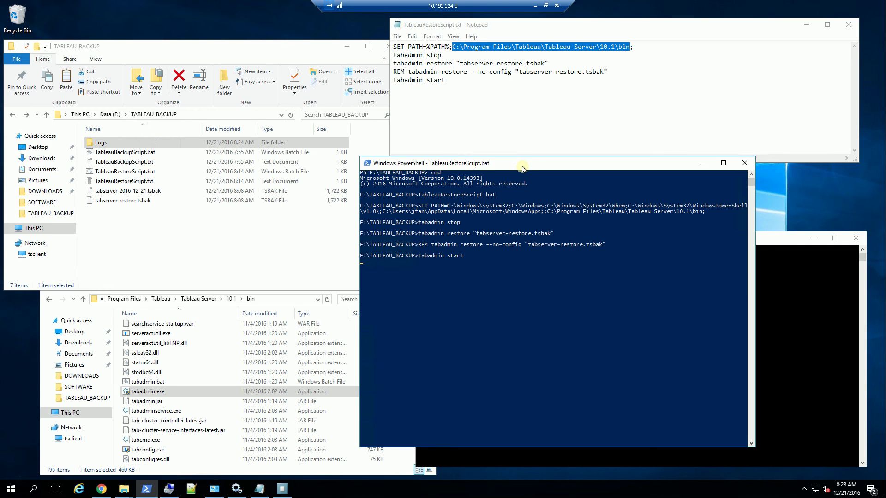
pyautogui.click(768, 242)
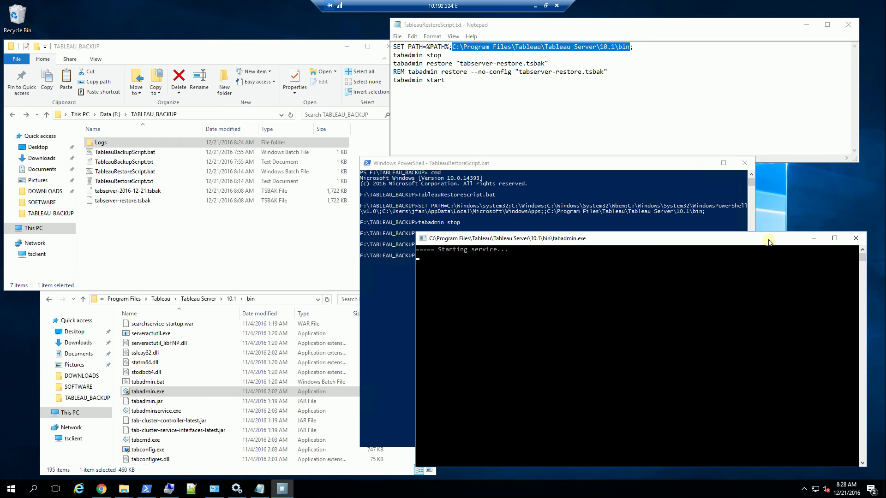